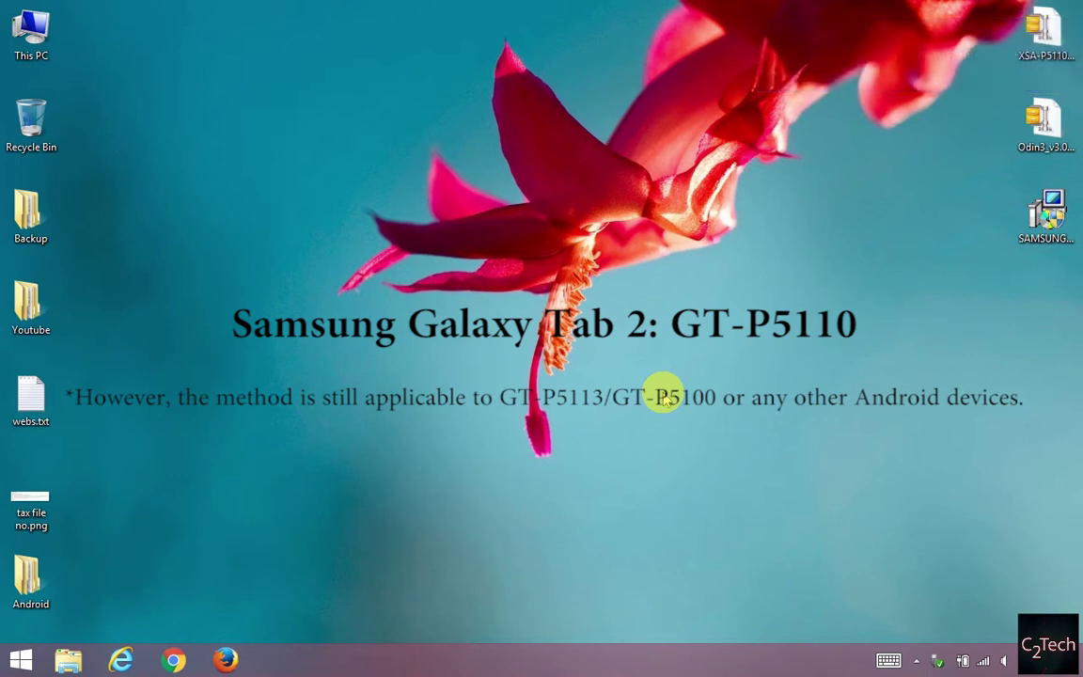
pyautogui.click(1031, 47)
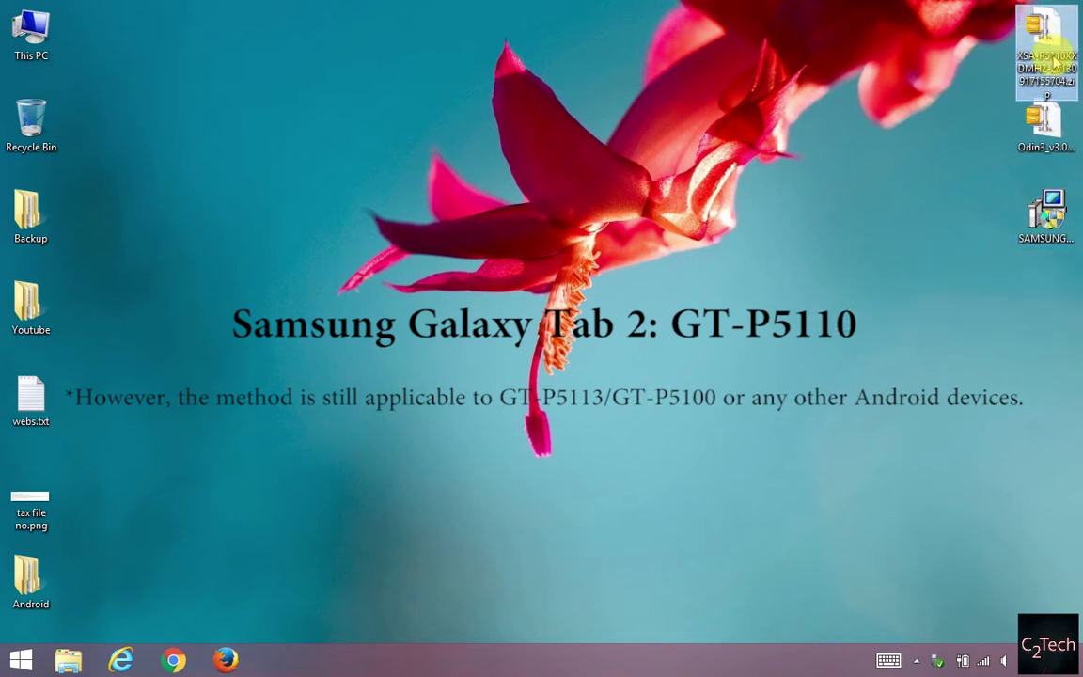
pyautogui.rightClick(1053, 58)
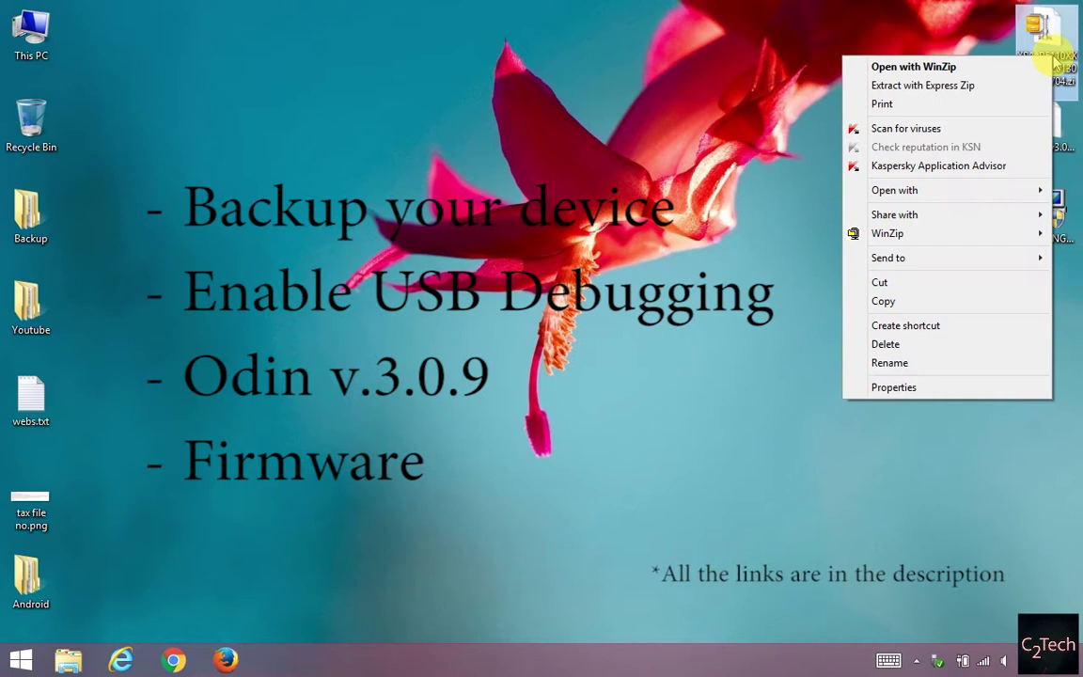
pyautogui.moveTo(1001, 189)
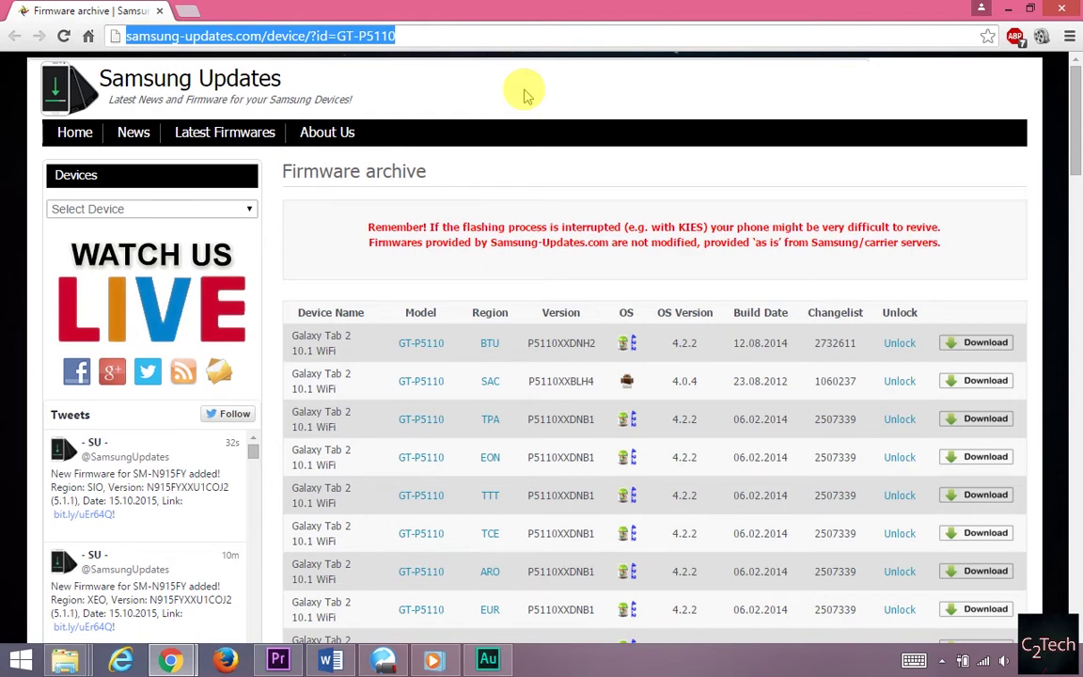
pyautogui.click(527, 94)
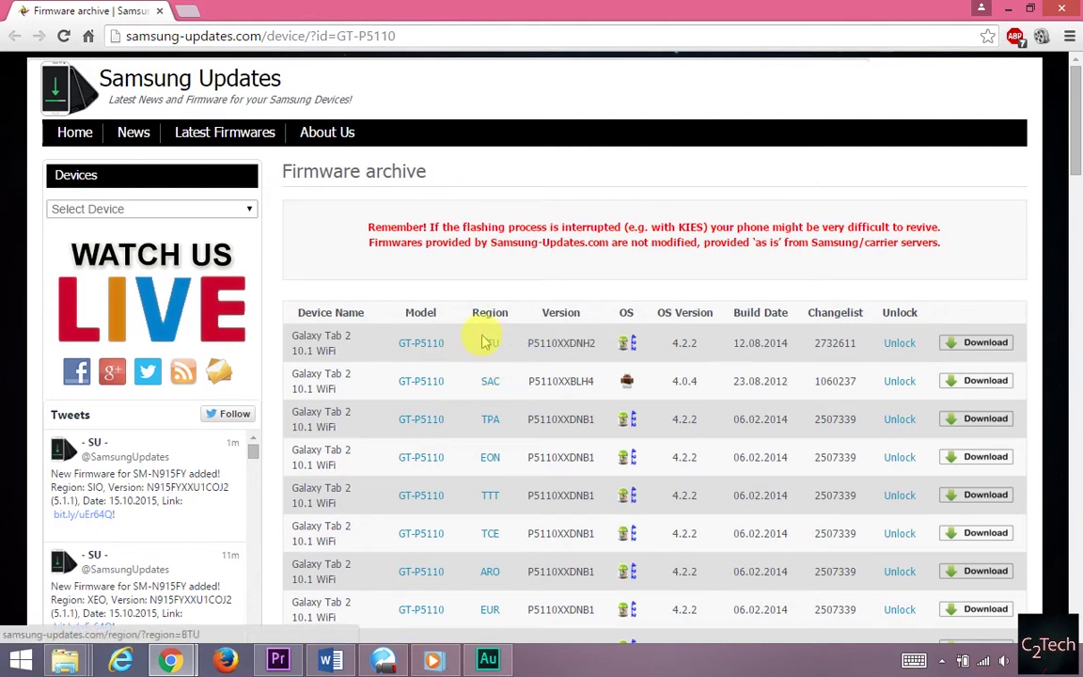
pyautogui.moveTo(495, 347)
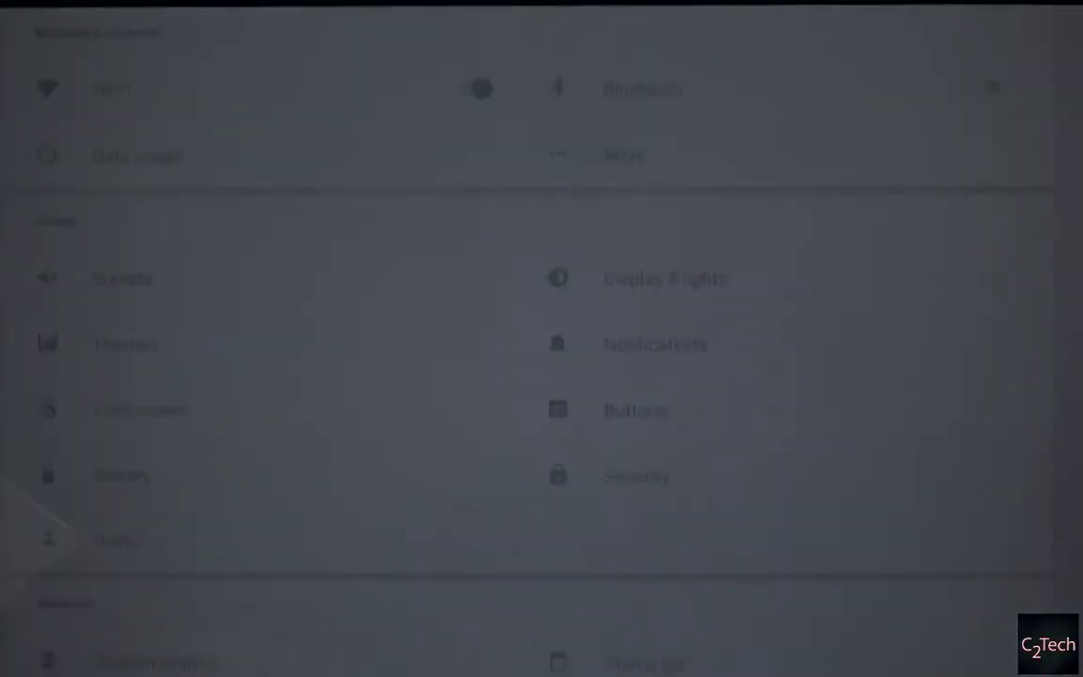
# Step: Enable Android debugging in the tablet's Developer options and allow USB debugging
pyautogui.scroll(-6, 818, 527)
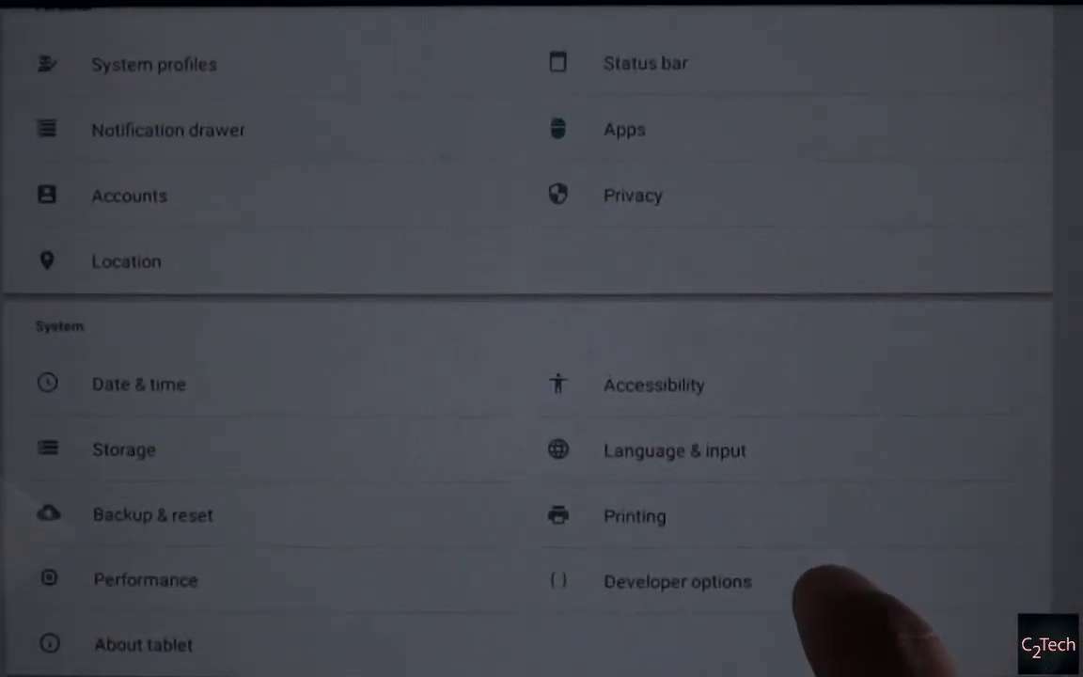
pyautogui.click(799, 581)
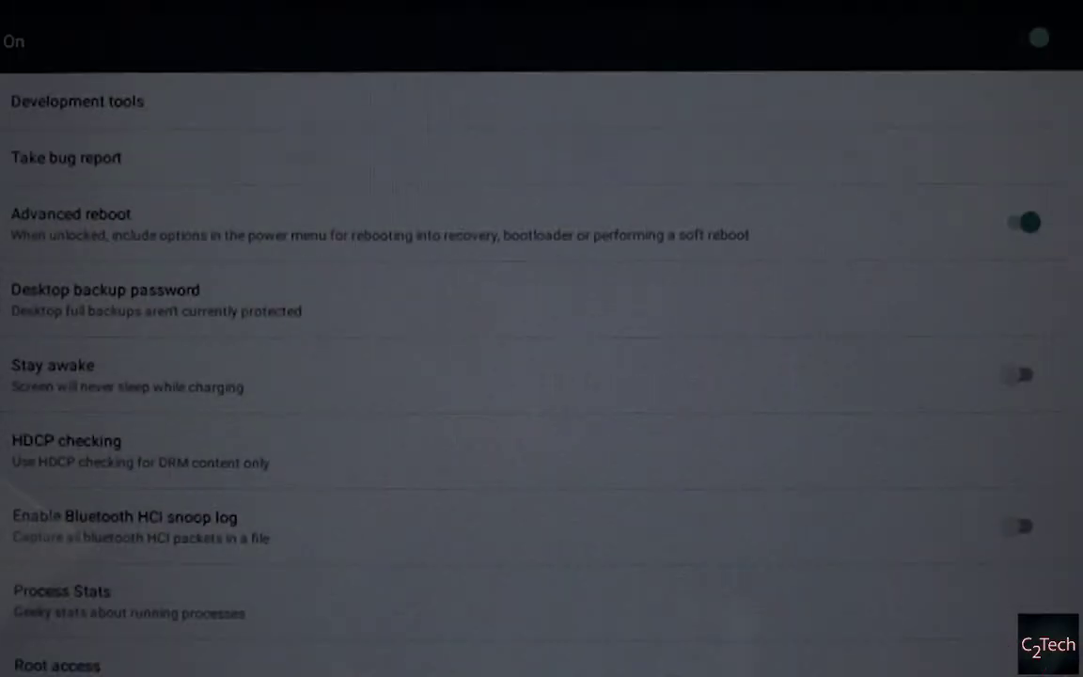
pyautogui.scroll(-8, 808, 564)
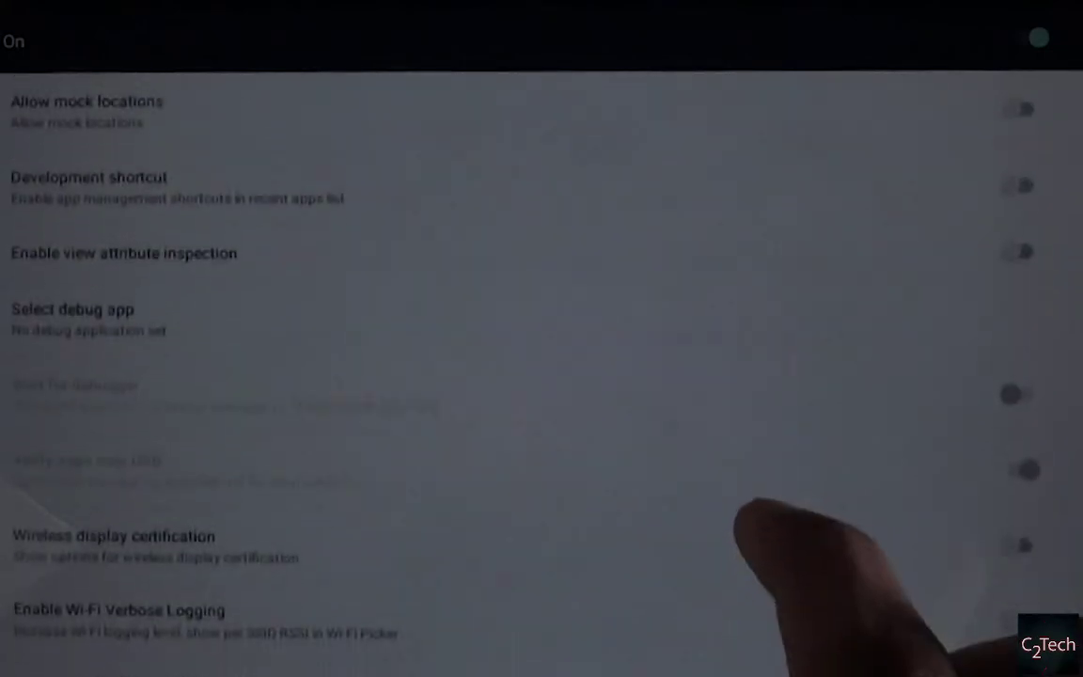
pyautogui.scroll(-2, 752, 517)
pyautogui.scroll(10, 724, 245)
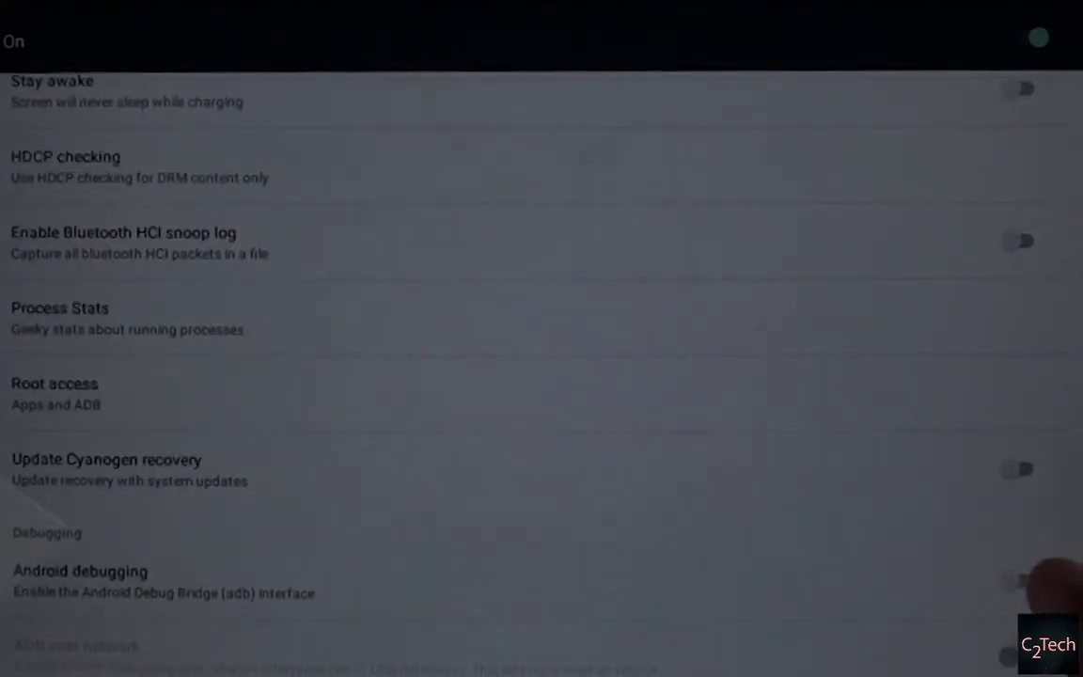
pyautogui.click(1023, 581)
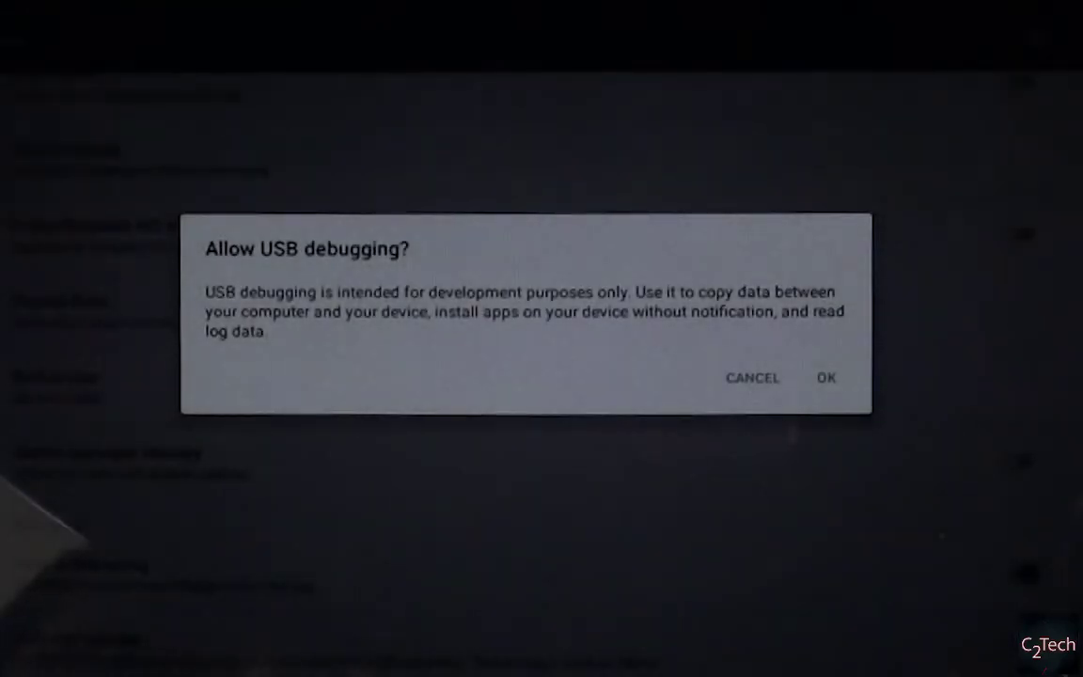
pyautogui.click(826, 377)
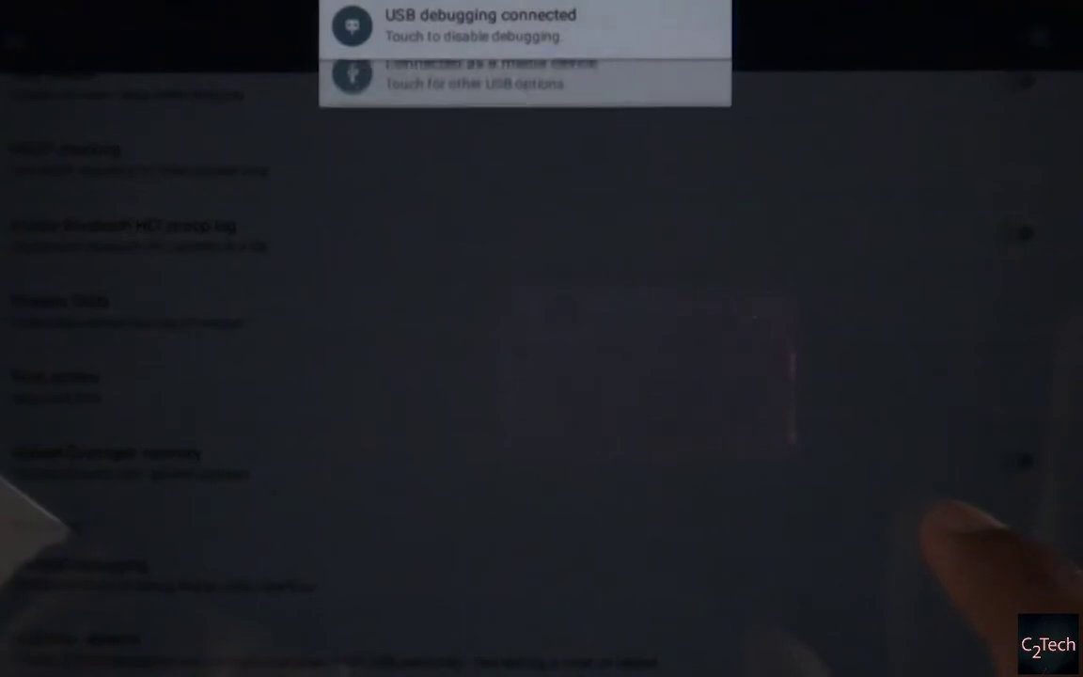
pyautogui.click(926, 515)
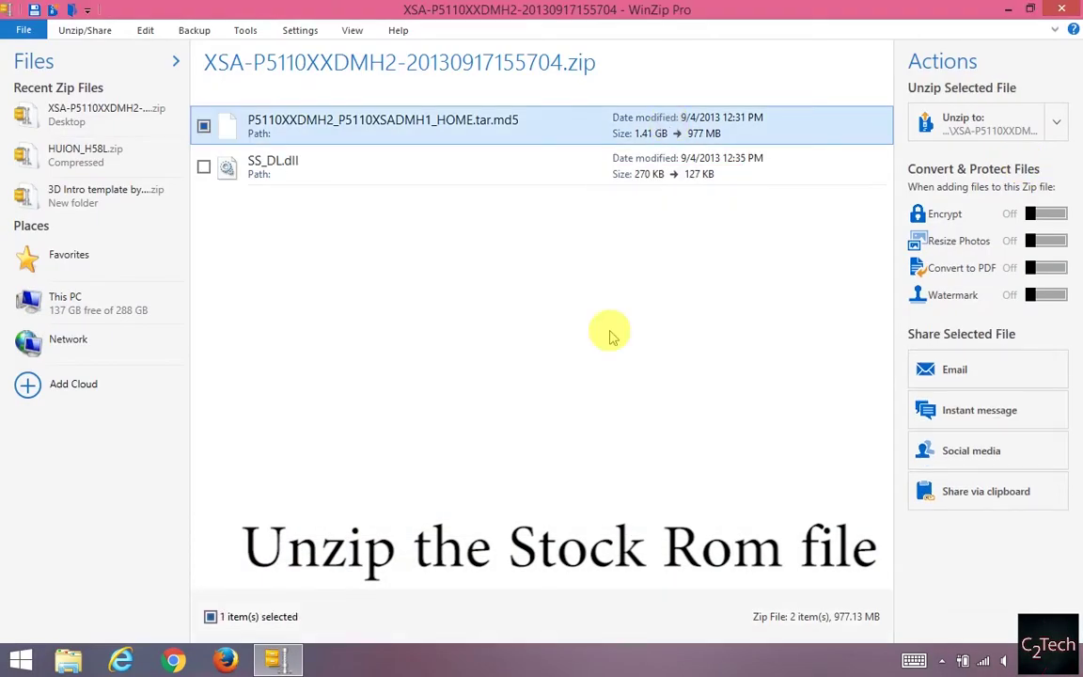
# Step: Unzip both files of the XSA-P5110XXDMH2 firmware archive into a new Desktop folder named rom, then close the archive
pyautogui.hotkey('ctrl', 'a')
pyautogui.rightClick(526, 111)
pyautogui.click(555, 116)
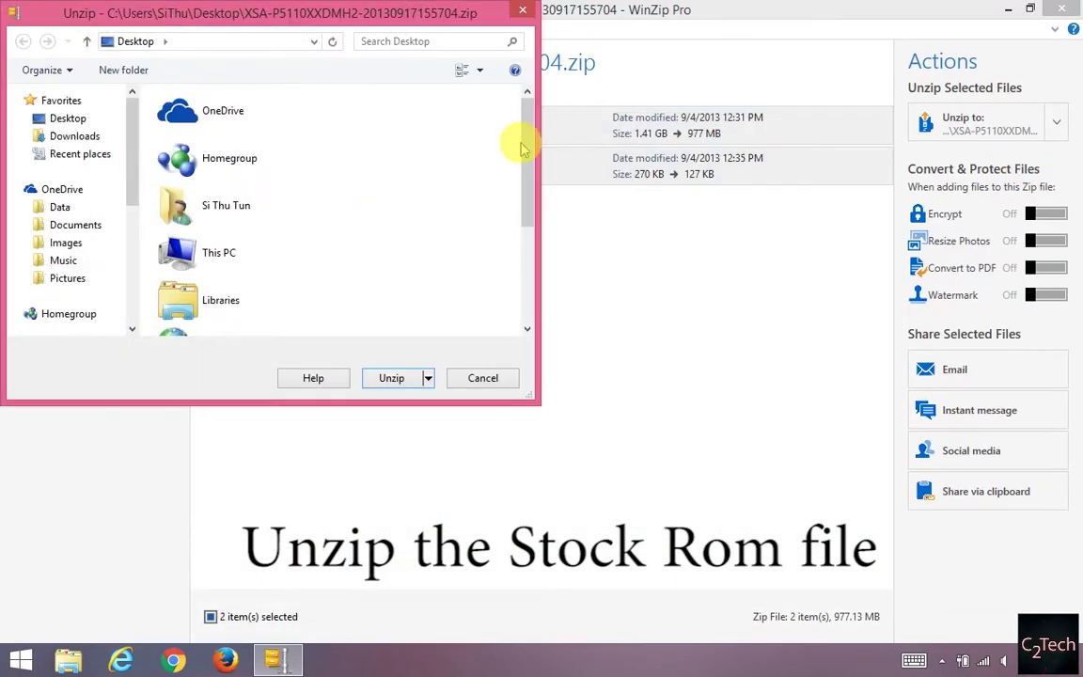
pyautogui.rightClick(329, 199)
pyautogui.moveTo(442, 354)
pyautogui.click(121, 351)
pyautogui.write('r60')
pyautogui.press('BackSpace')
pyautogui.press('BackSpace')
pyautogui.press('BackSpace')
pyautogui.write('rom')
pyautogui.press('Return')
pyautogui.press('Return')
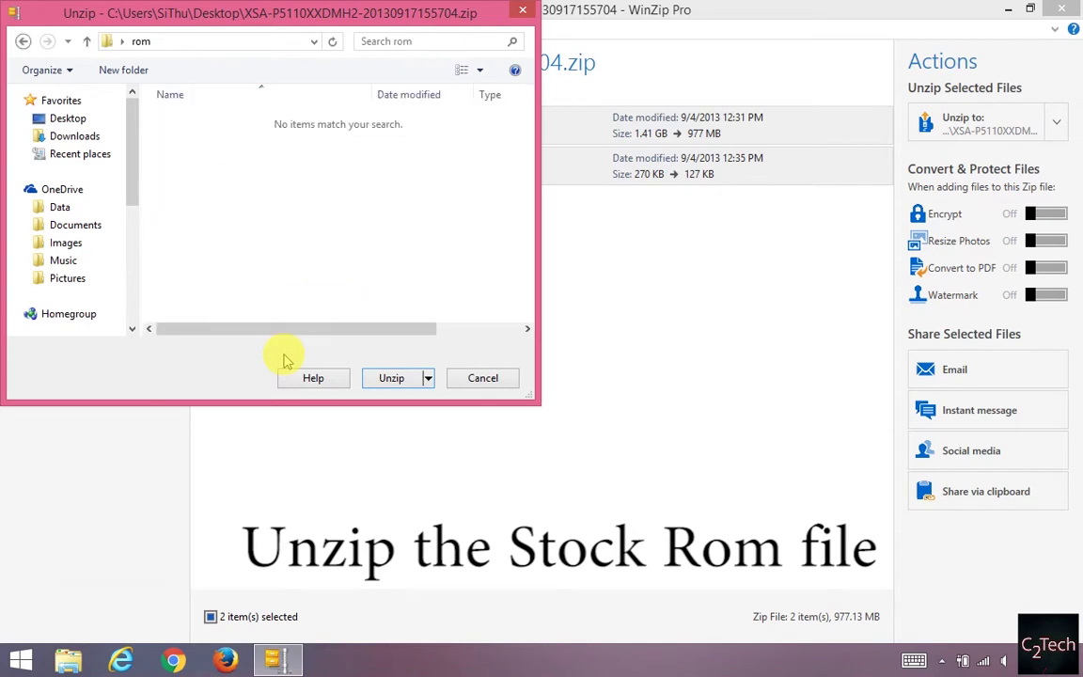
pyautogui.click(388, 381)
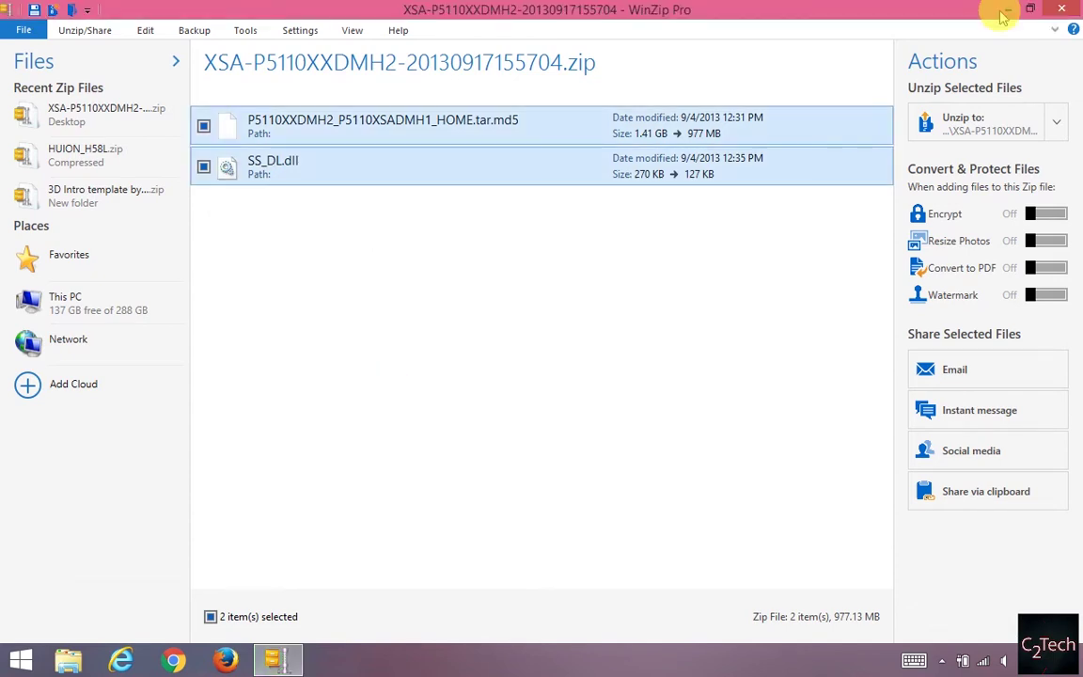
pyautogui.click(1061, 9)
# Step: Extract the Odin3 archive onto the desktop, grouping its files with the rom folder, and launch Odin3 v3.09
pyautogui.moveTo(94, 33); pyautogui.dragTo(1039, 299)
pyautogui.rightClick(1044, 121)
pyautogui.moveTo(849, 297)
pyautogui.click(814, 314)
pyautogui.moveTo(159, 132); pyautogui.dragTo(58, 10)
pyautogui.moveTo(94, 33); pyautogui.dragTo(961, 368)
pyautogui.click(1027, 403)
pyautogui.doubleClick(1027, 402)
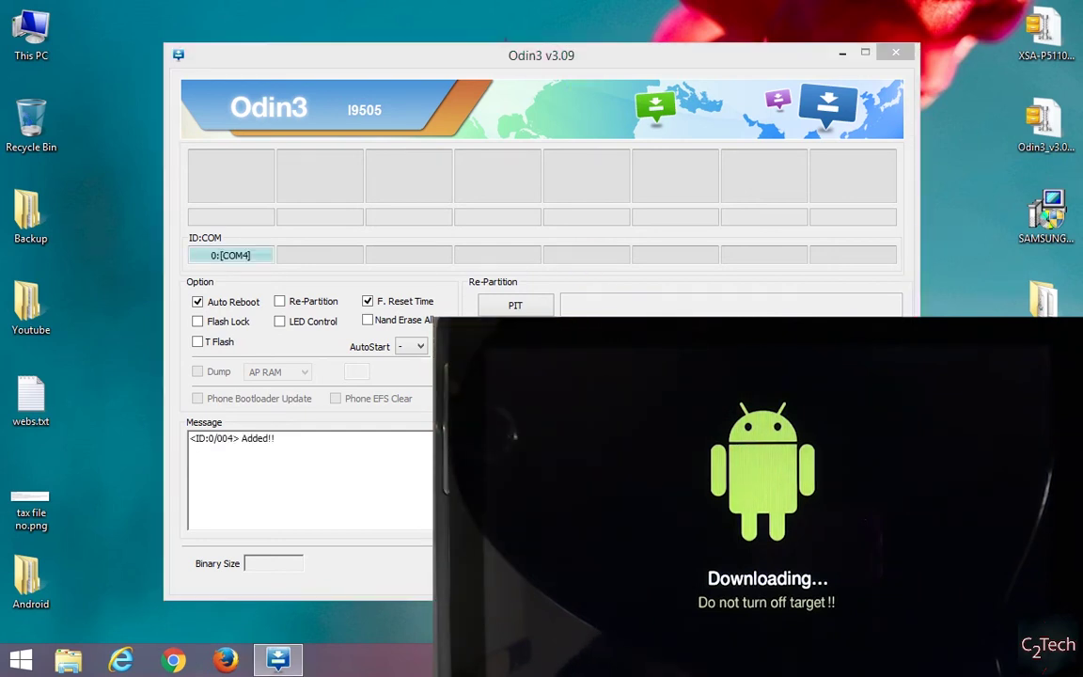
# Step: Load P5110XXDMH2_P5110XSADMH1_HOME.tar.md5 from the Desktop rom folder as the AP file and start flashing the tablet
pyautogui.click(515, 393)
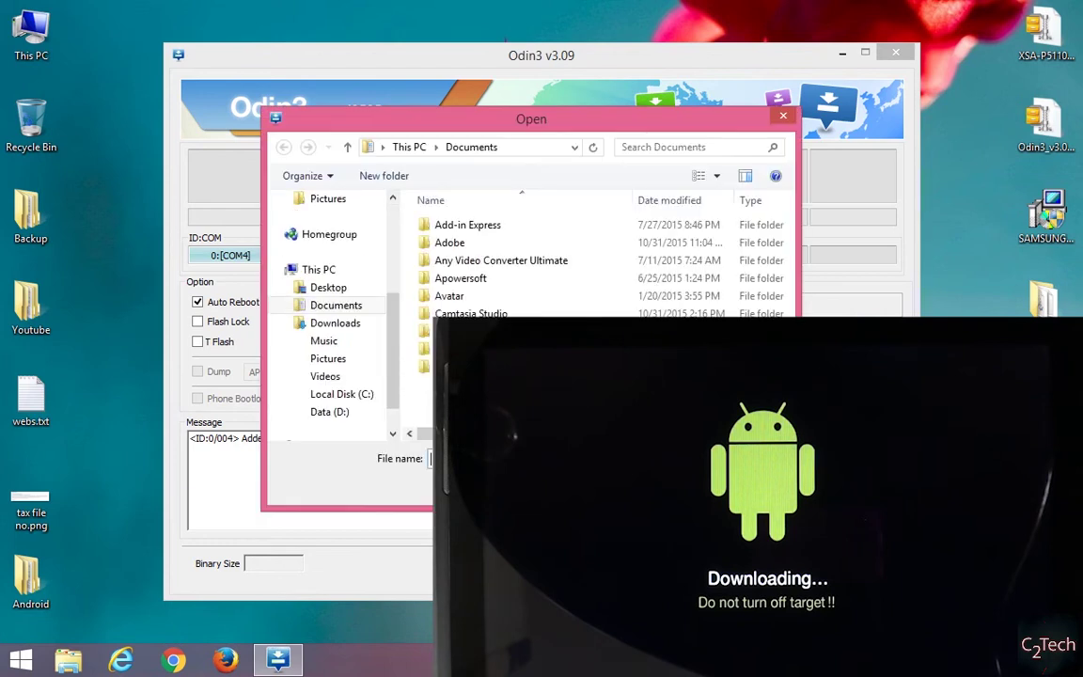
pyautogui.scroll(2, 371, 260)
pyautogui.click(328, 394)
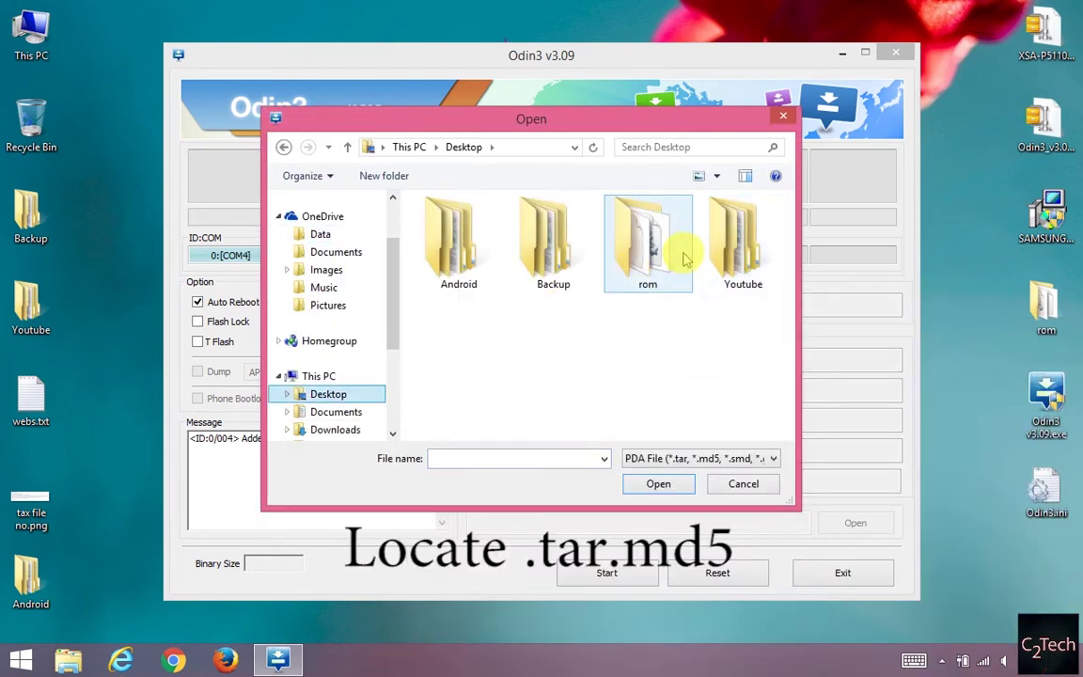
pyautogui.doubleClick(679, 285)
pyautogui.click(651, 230)
pyautogui.click(681, 483)
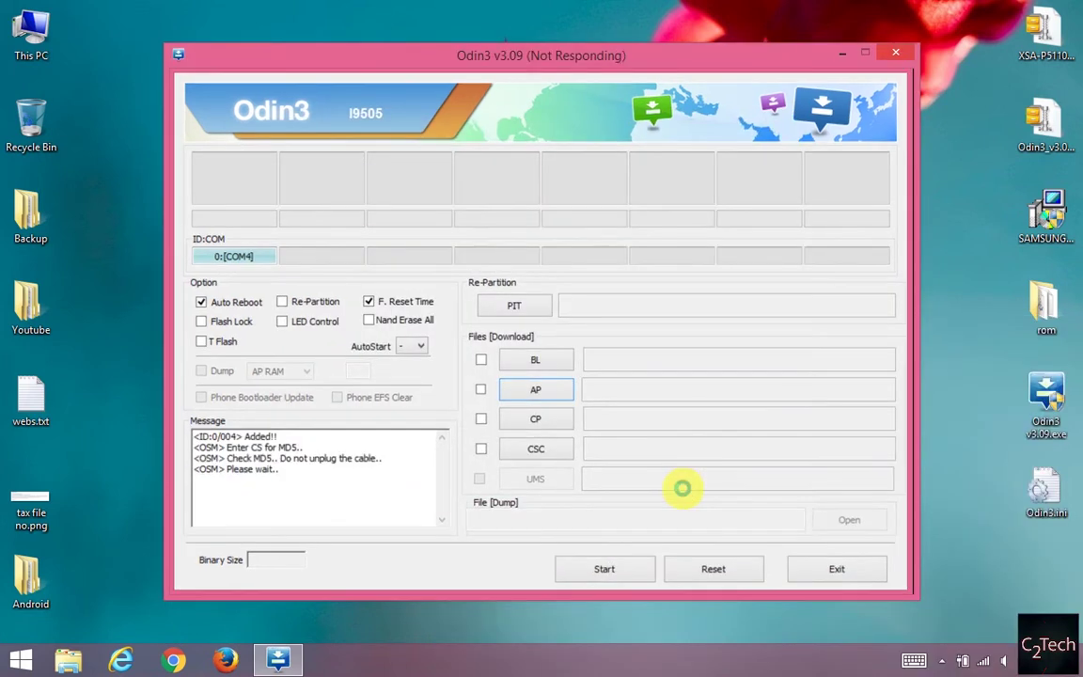
pyautogui.click(607, 576)
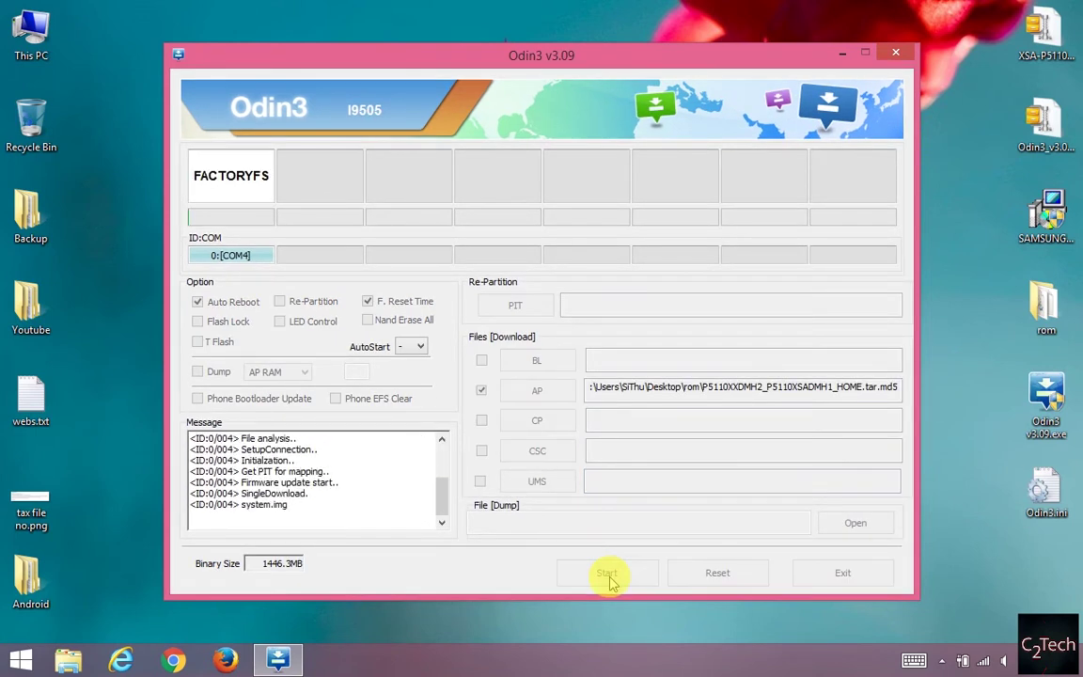